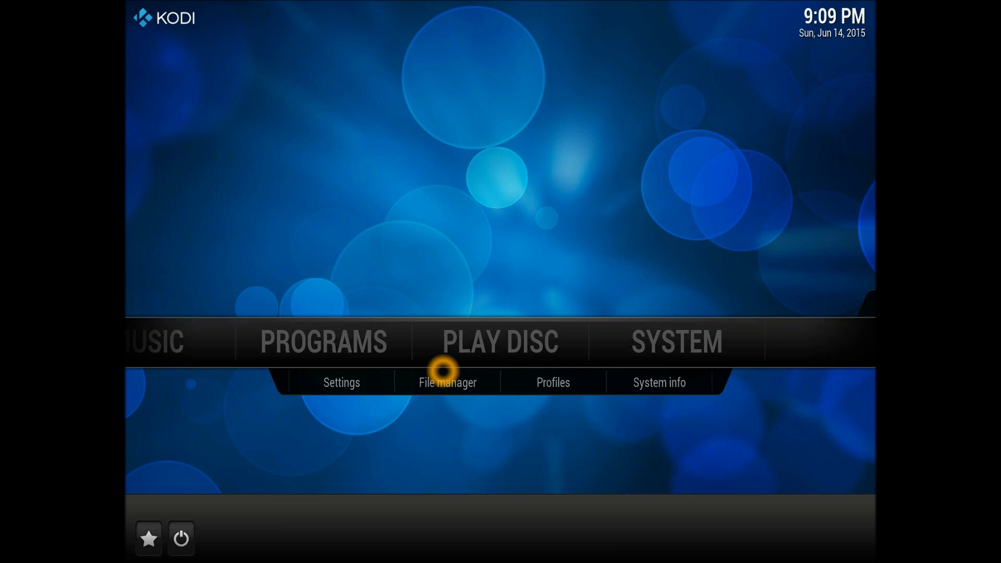
Open File manager under SYSTEM and move focus toward Add source.
click(673, 345)
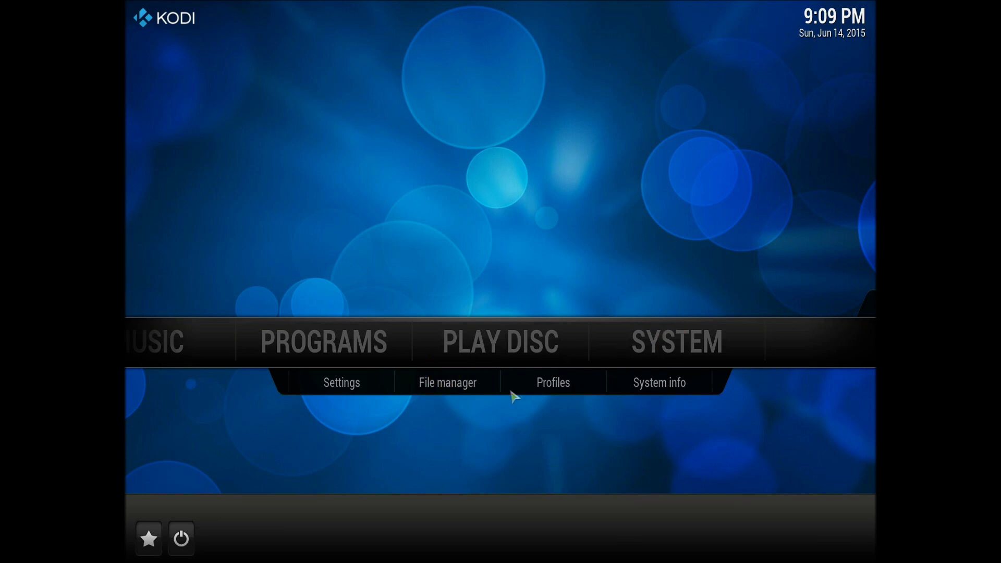
click(472, 388)
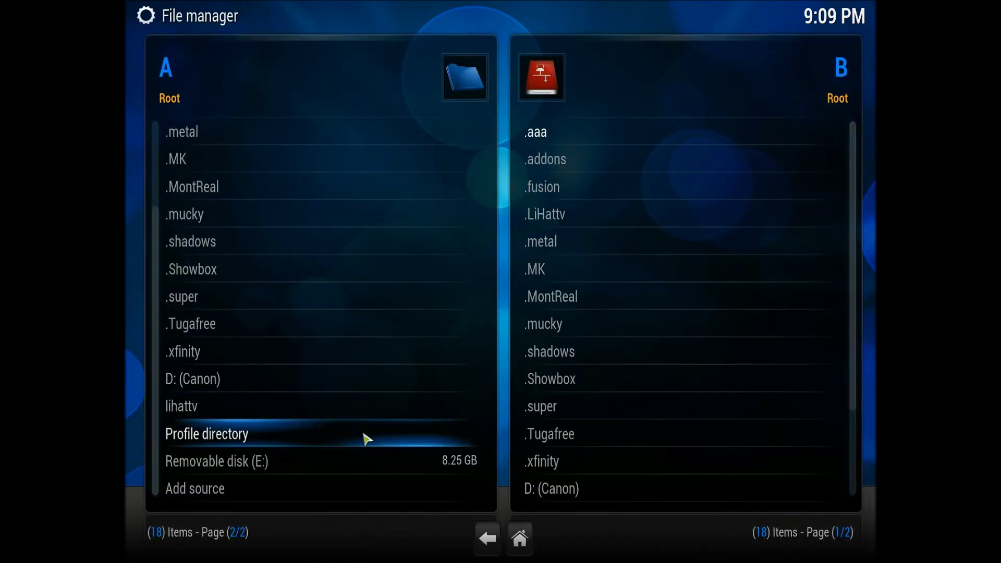
click(365, 438)
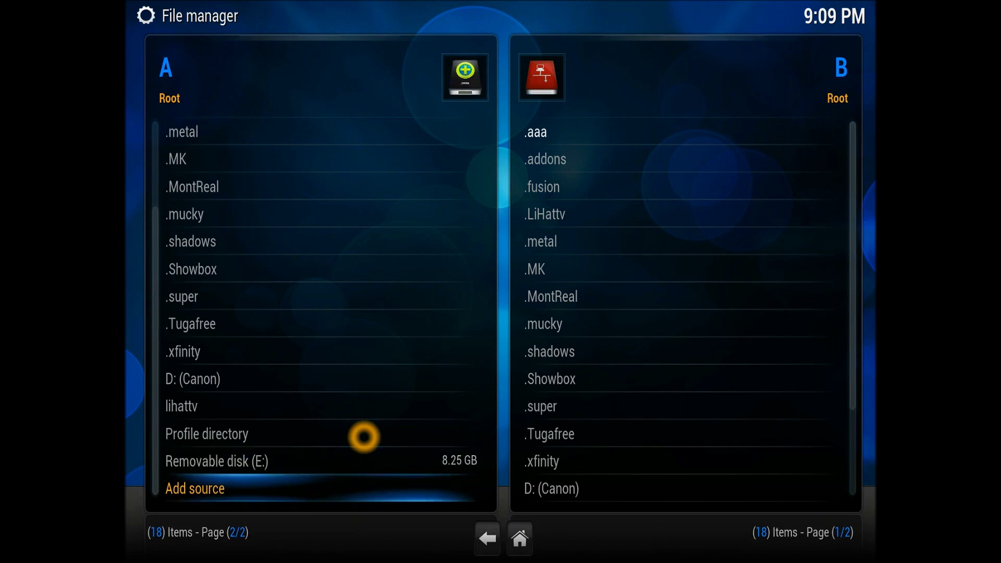
key(Return)
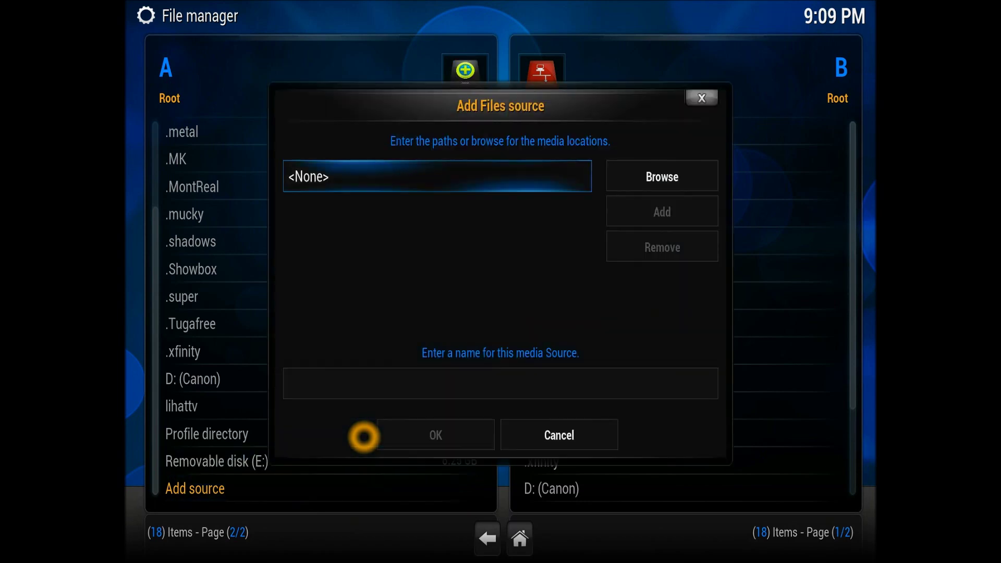
key(Return)
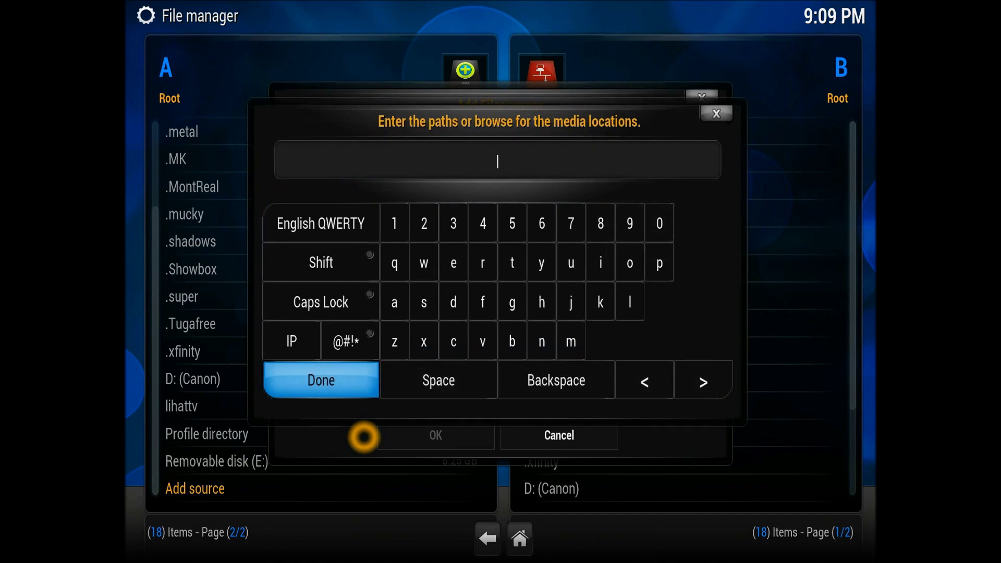
text(http://zeusrep)
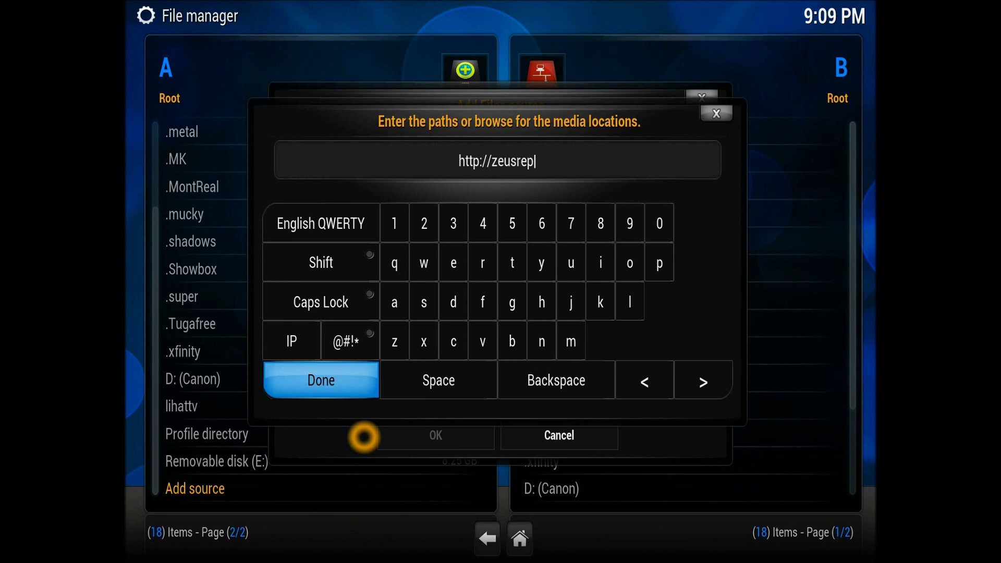
text(o.co)
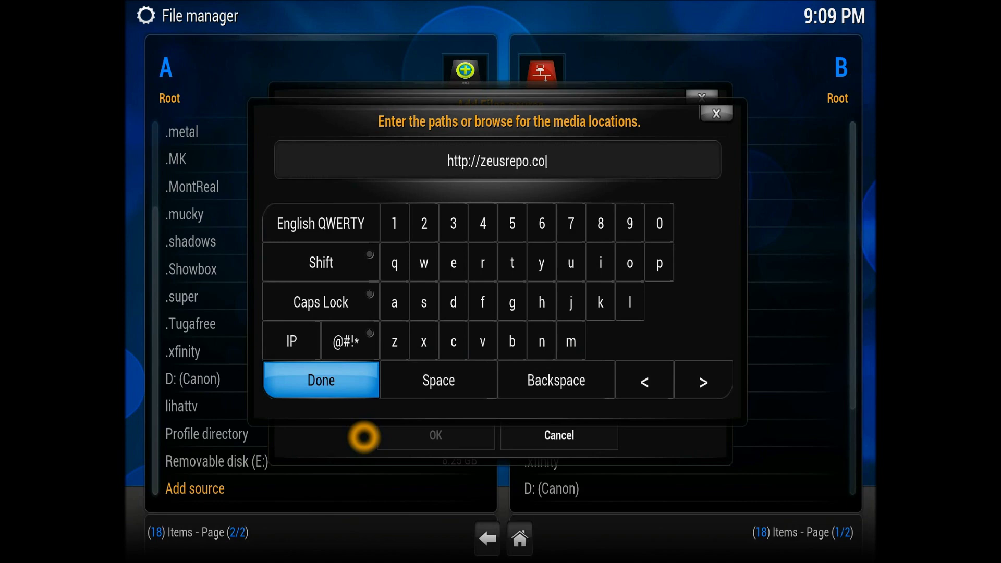
text(m/)
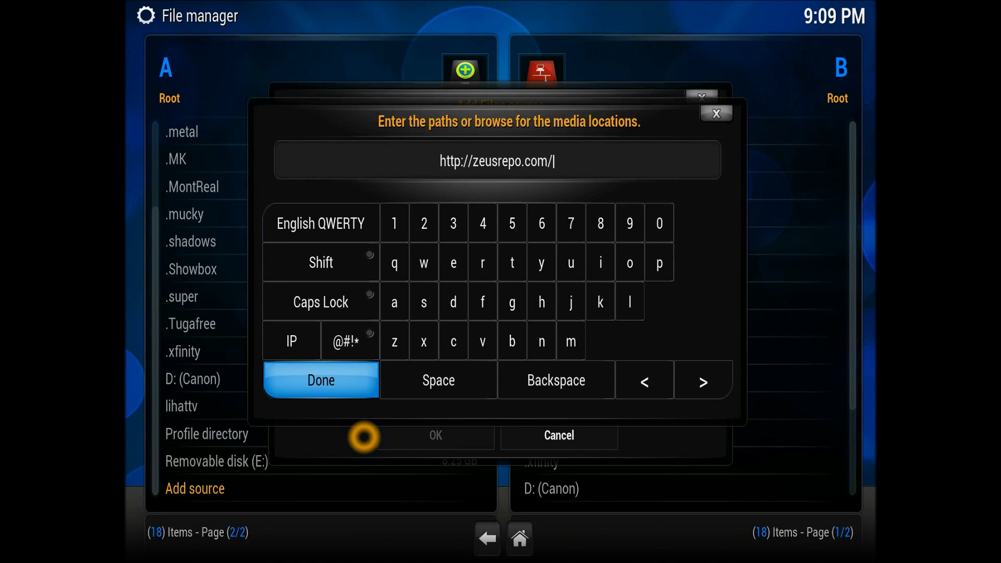
text(zeu)
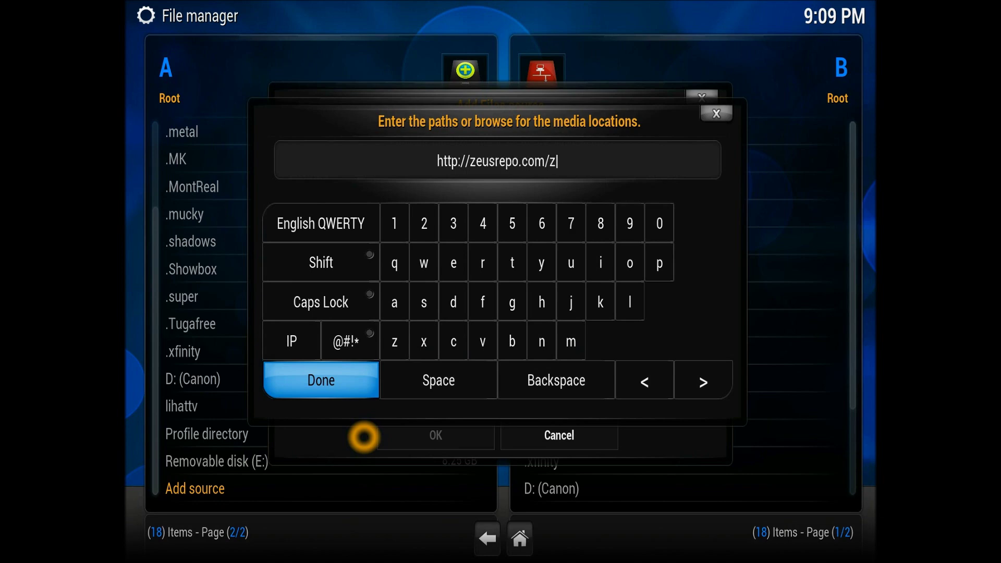
text(s)
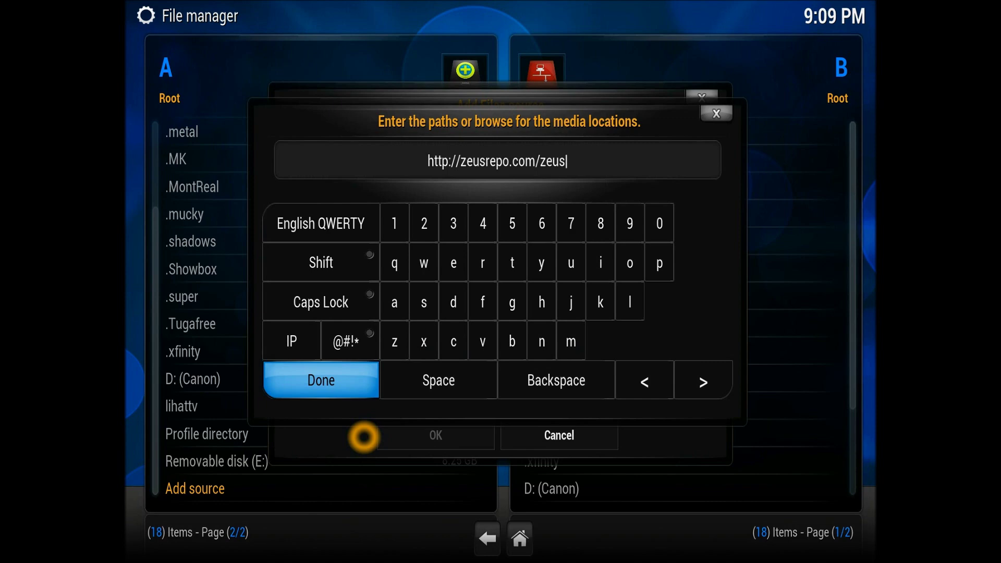
key(Return)
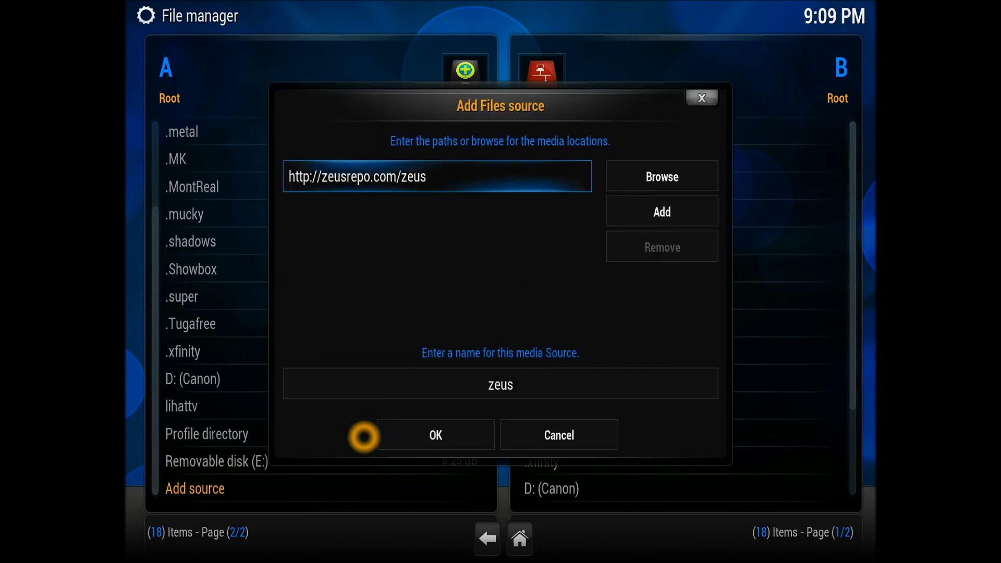
Prefix the source name with a dot to make .zeus and confirm with OK.
key(Down)
key(Left)
key(Left)
key(Left)
key(Left)
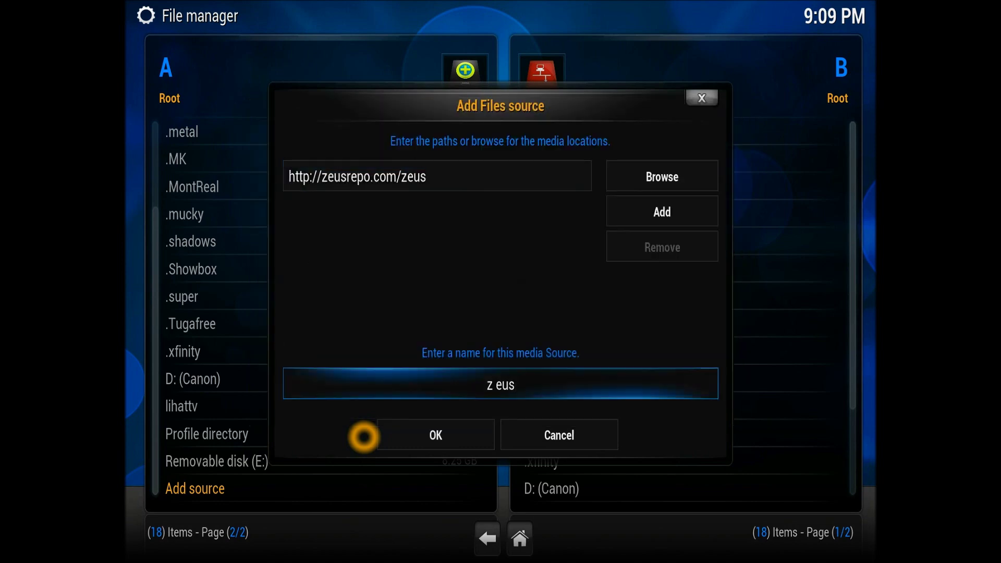
text(.)
key(Down)
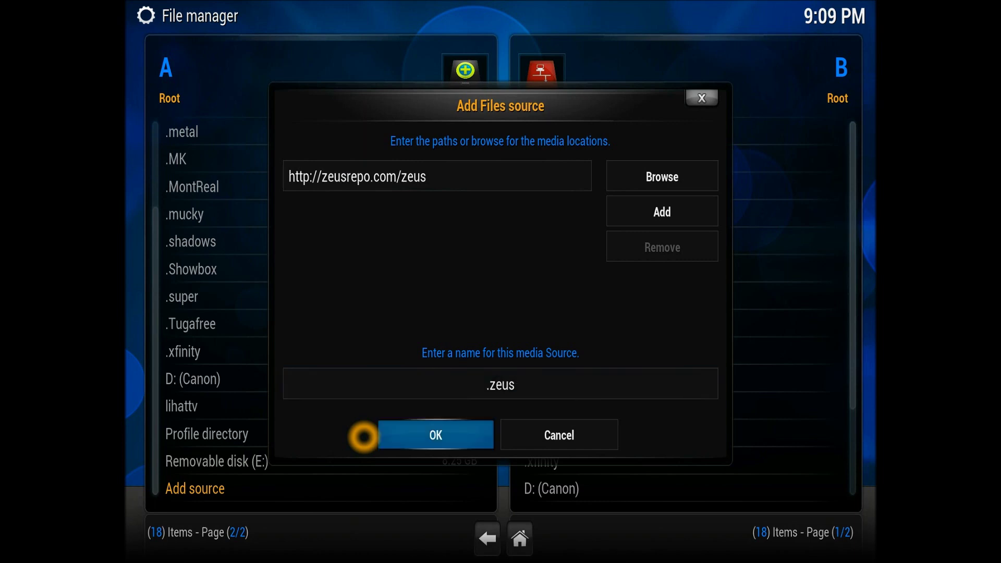
key(Return)
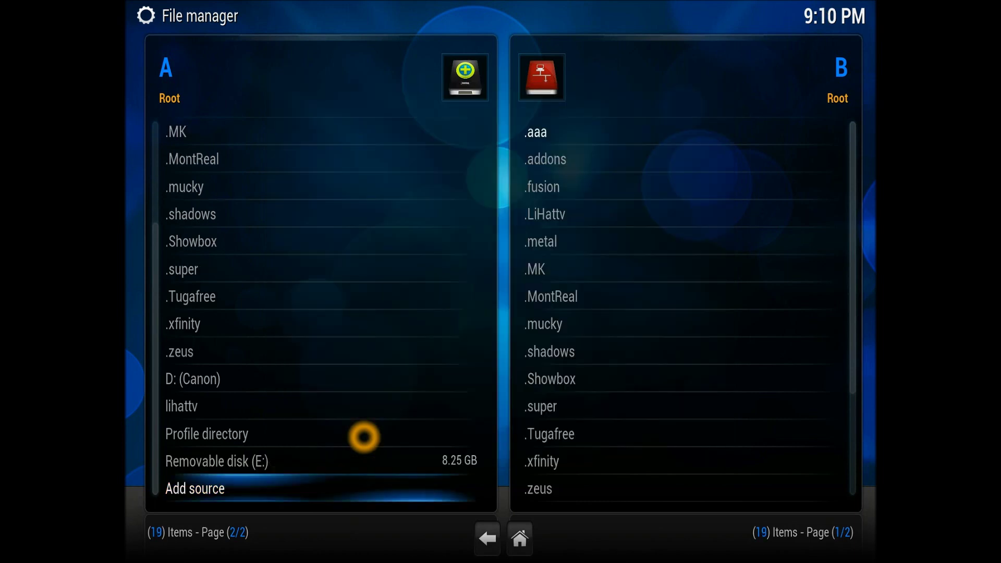
Go to Settings > Add-ons and open Install from zip file.
key(Escape)
key(Down)
key(Left)
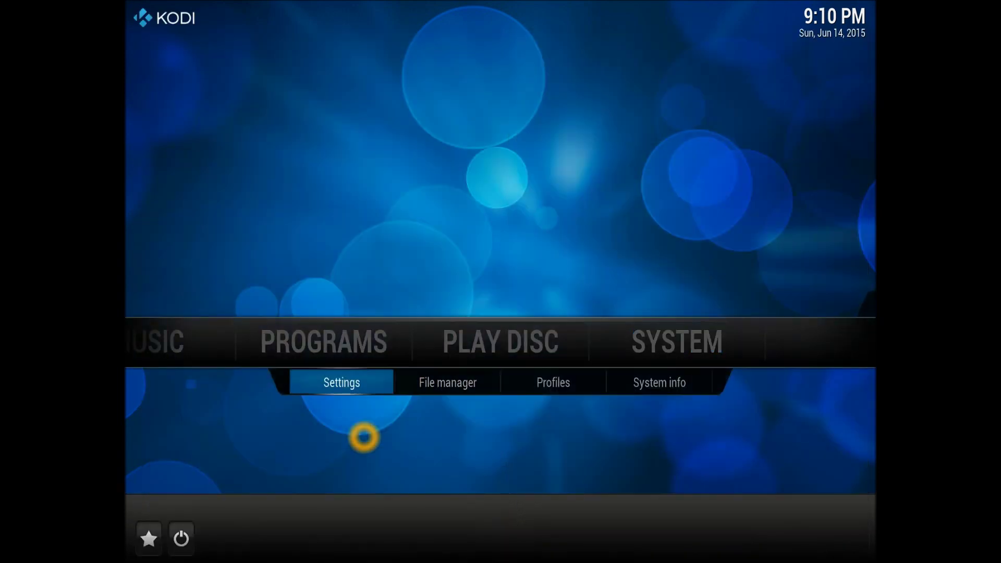
key(Return)
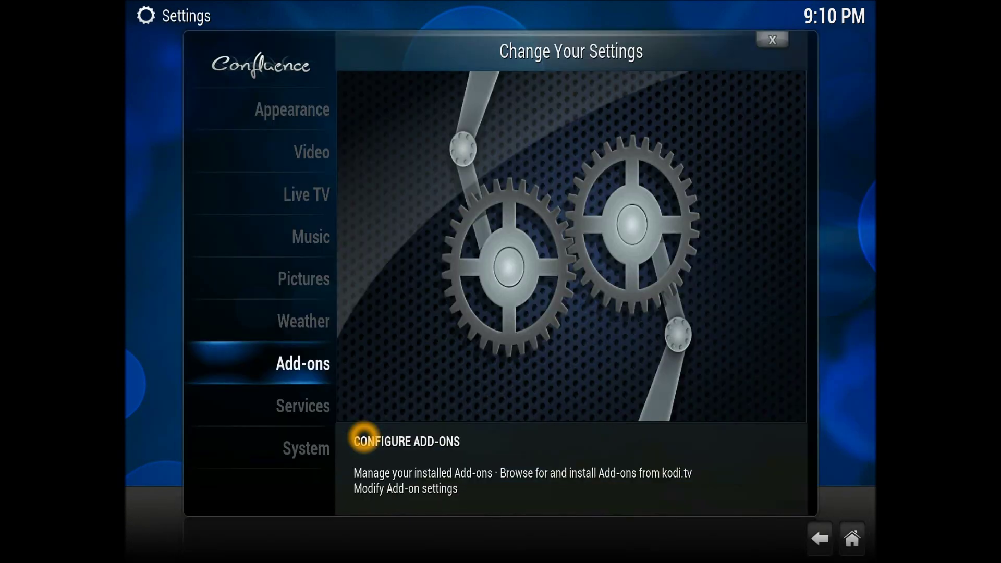
key(Return)
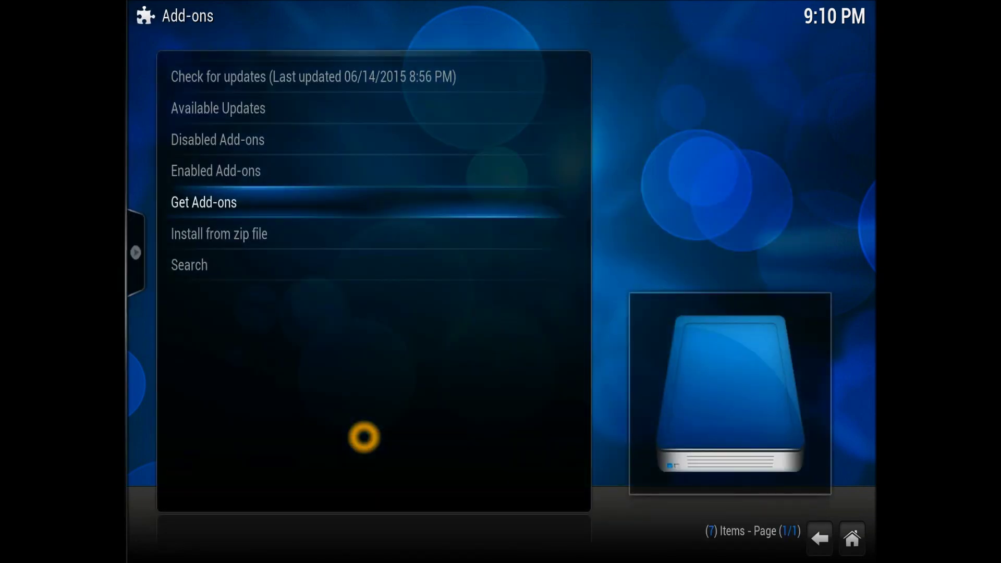
key(Down)
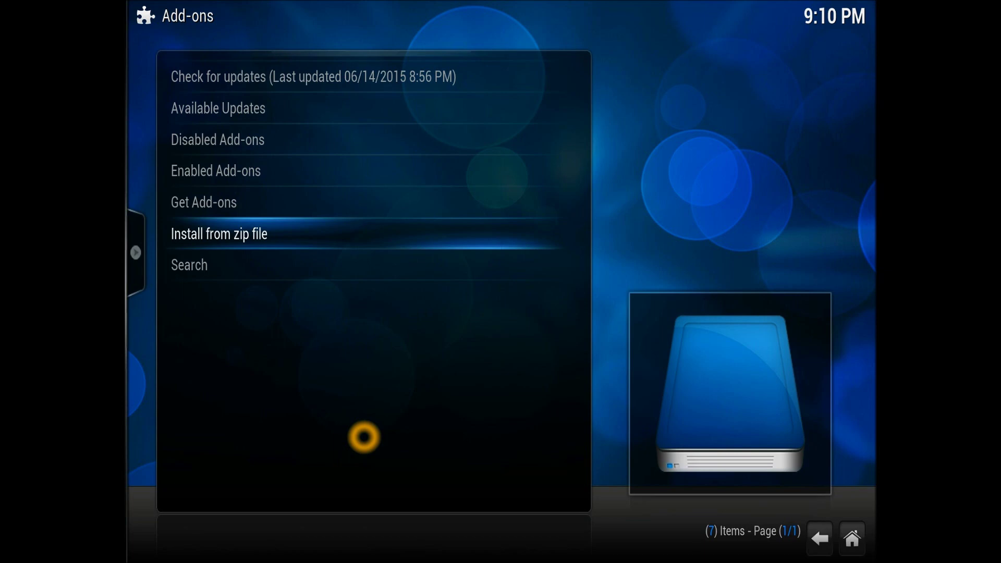
key(Return)
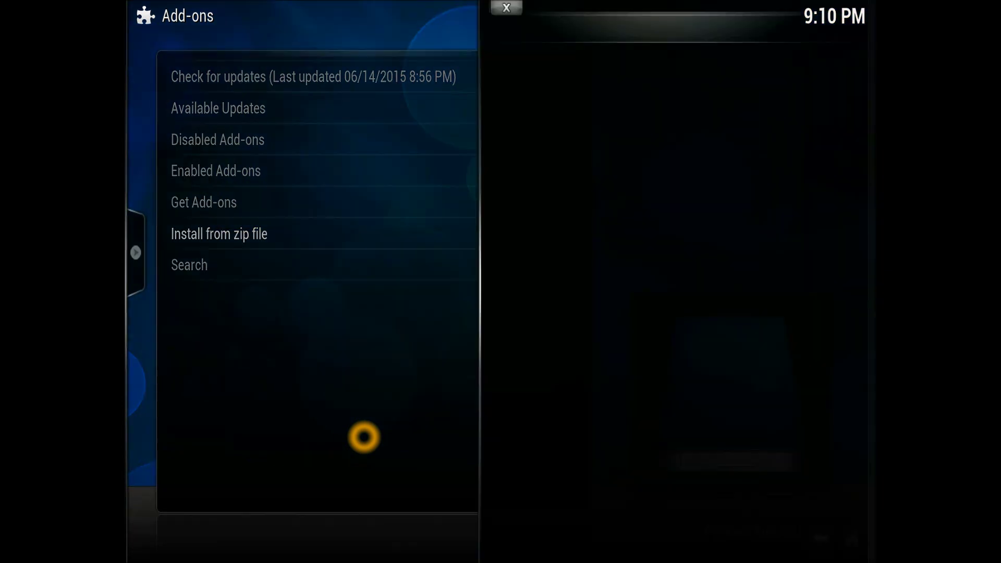
Open the .zeus source and select repository.zeus.zip.
key(Down)
key(Down)
key(Down)
key(Down)
key(Down)
key(Down)
key(Down)
key(Down)
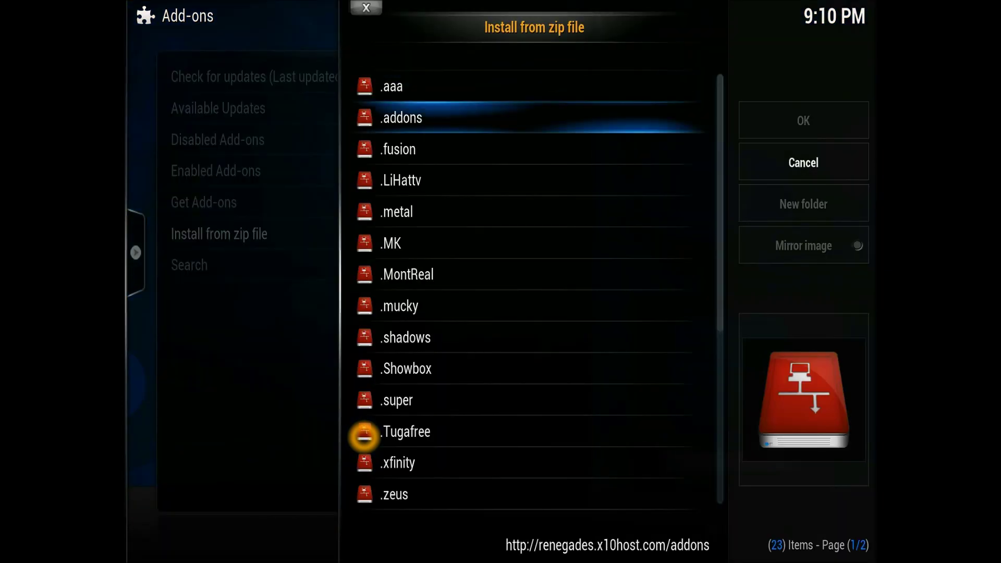
key(Down)
key(Down)
key(Down)
key(Down)
key(Down)
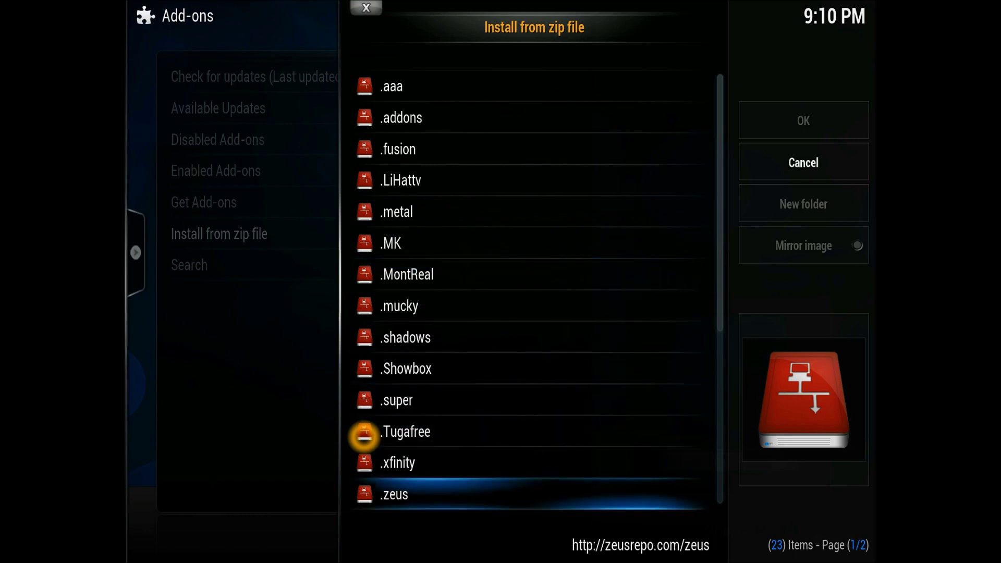
key(Return)
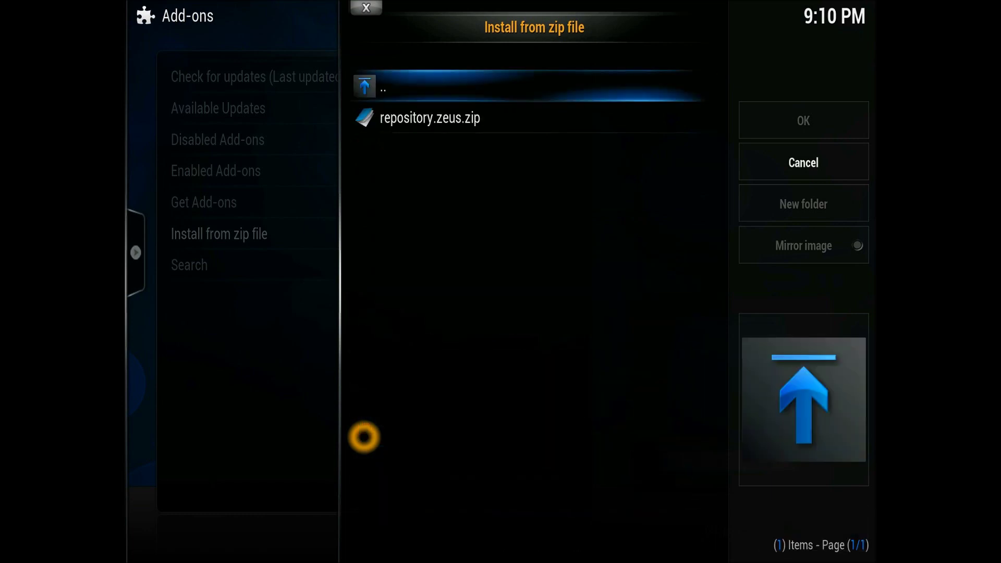
key(Down)
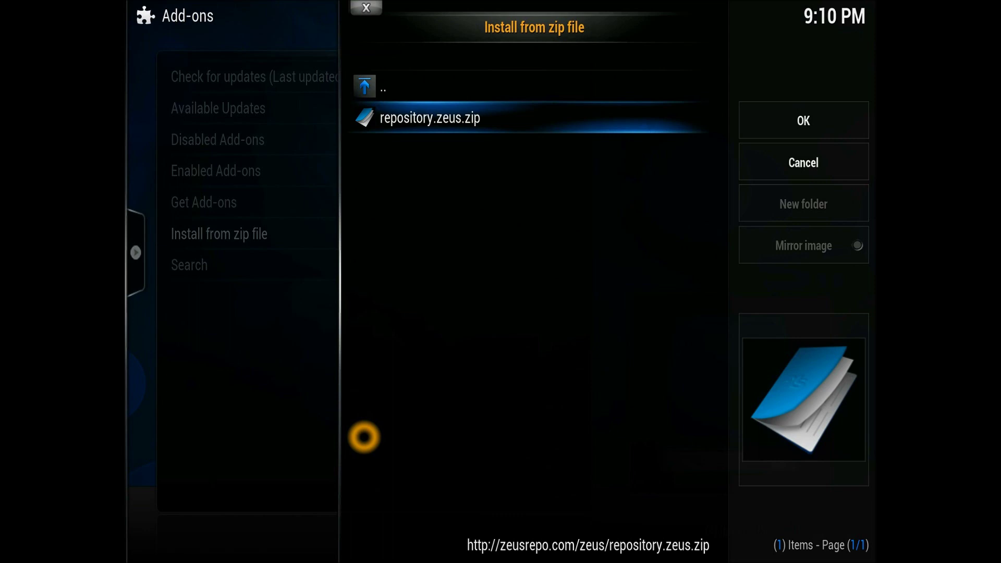
Install repository.zeus.zip, then open the Get Add-ons repository list.
key(Return)
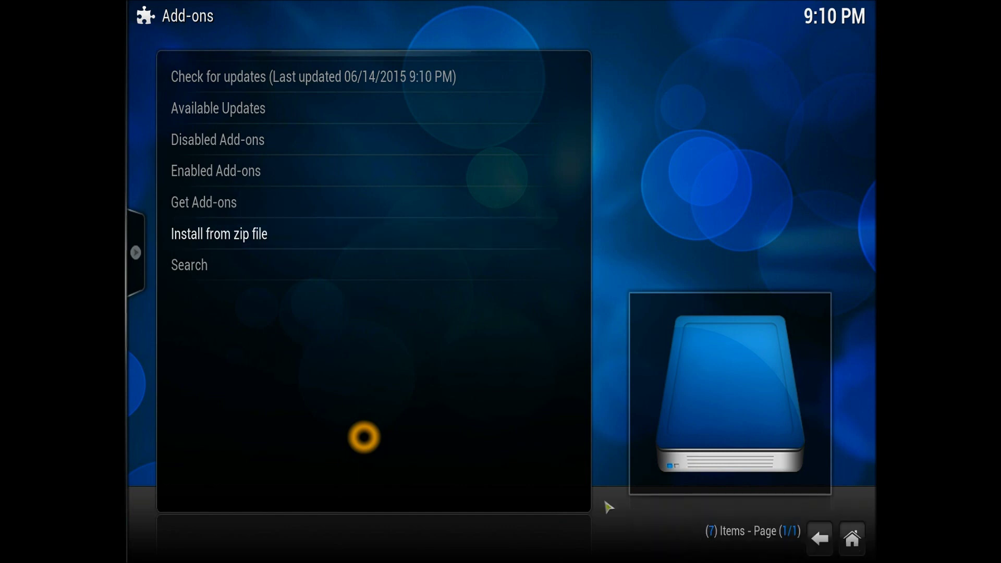
click(240, 215)
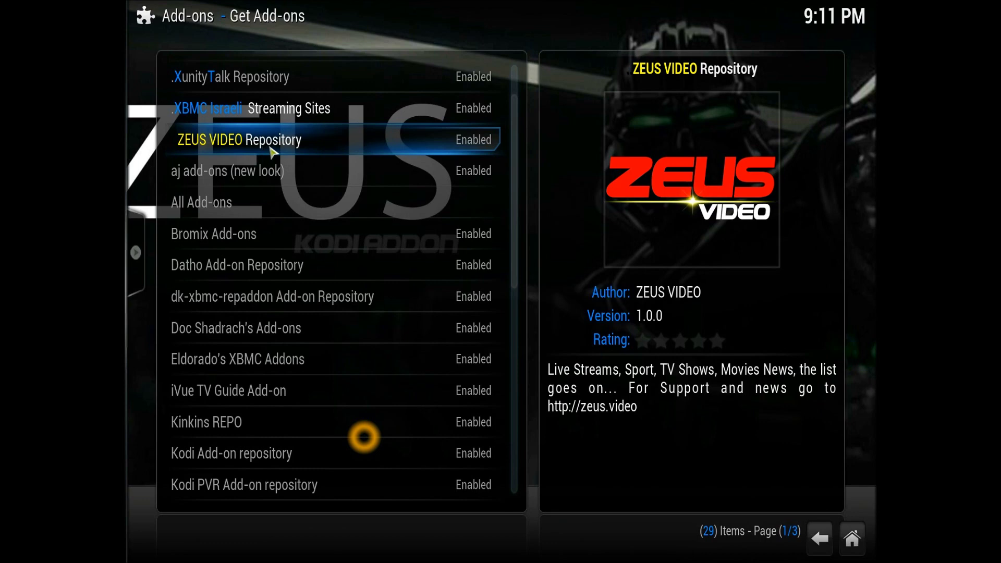
Install ZEUS VIDEO from ZEUS VIDEO Repository's Video Add-ons list.
click(270, 148)
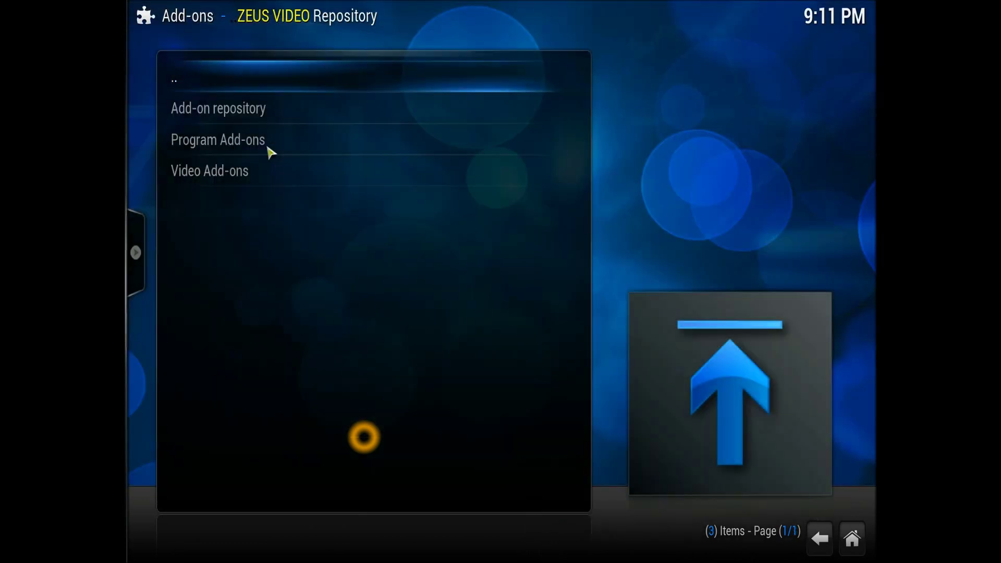
click(224, 172)
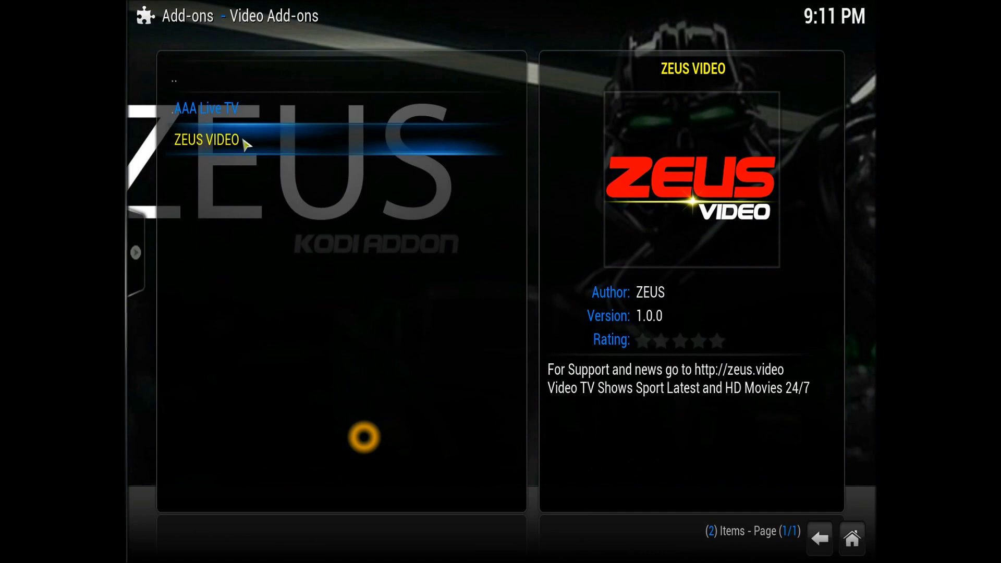
key(Up)
key(Down)
key(Return)
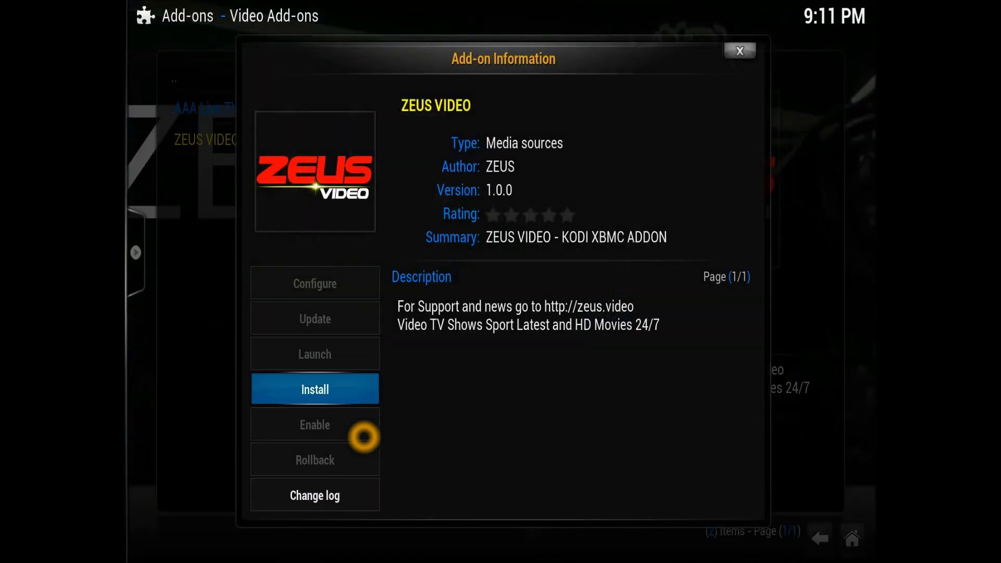
key(Return)
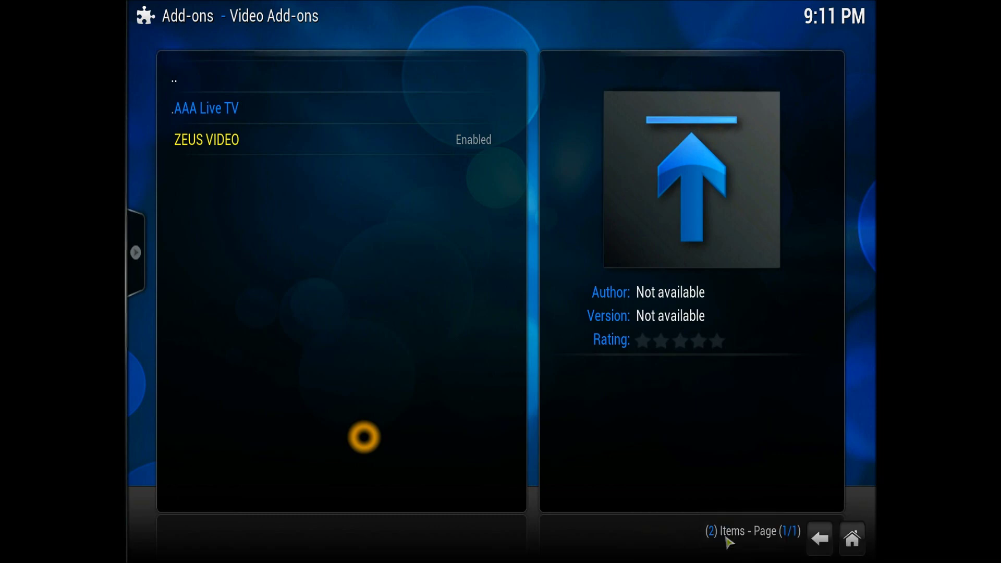
Return home and open VIDEOS > Add-ons to browse the installed add-ons grid.
key(BackSpace)
key(BackSpace)
key(BackSpace)
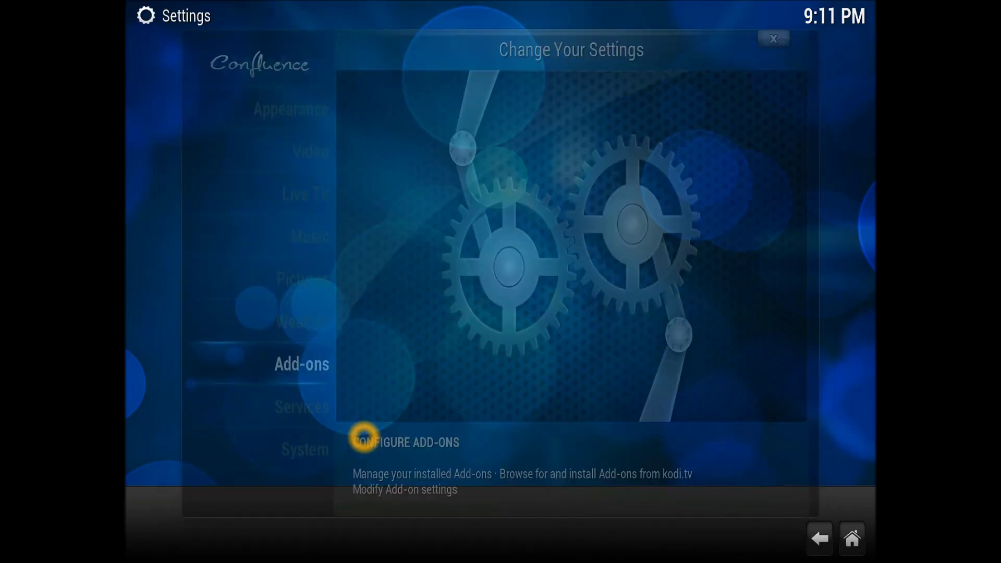
key(BackSpace)
key(Left)
key(Left)
key(Left)
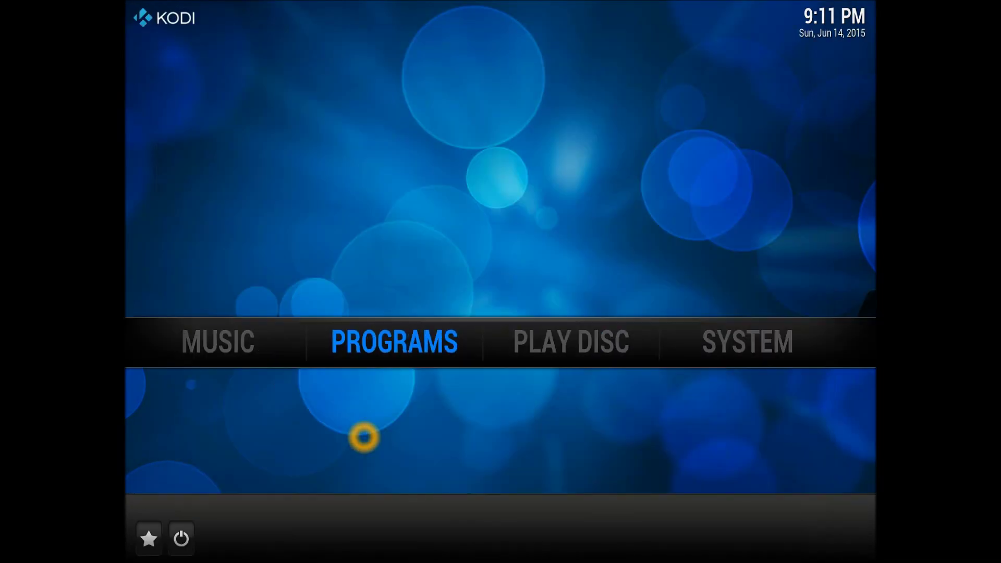
key(Left)
key(Down)
key(Right)
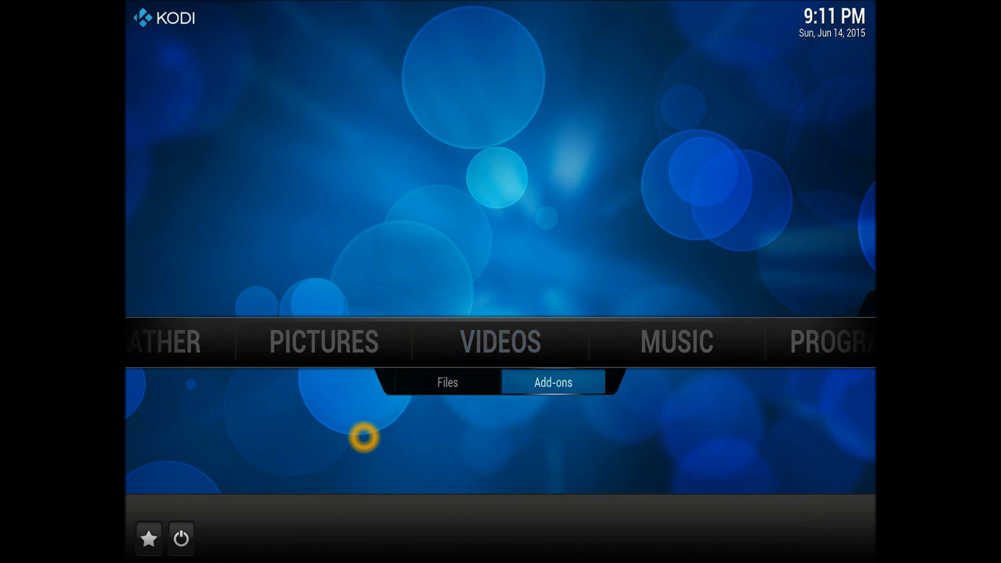
key(Return)
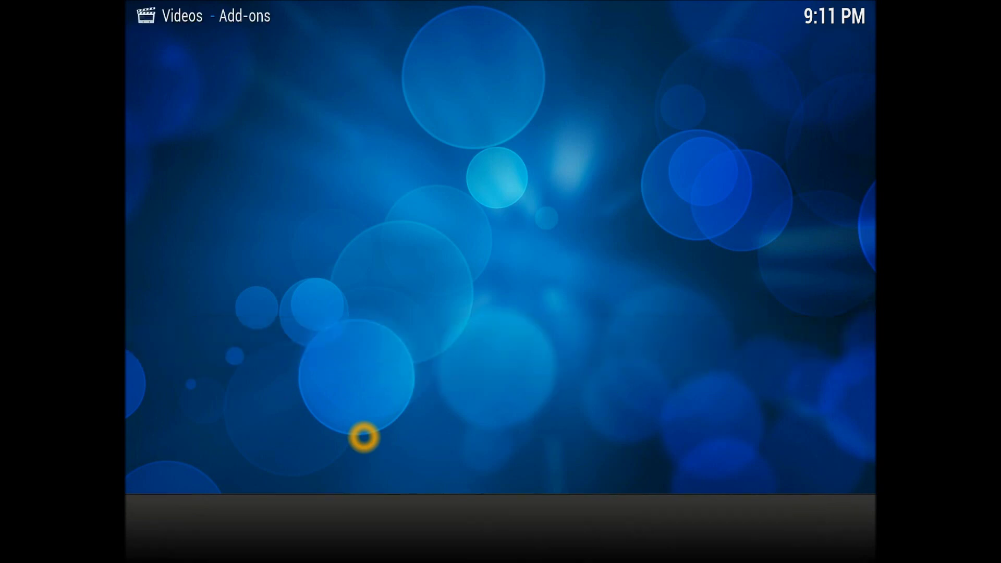
key(Right)
key(Right)
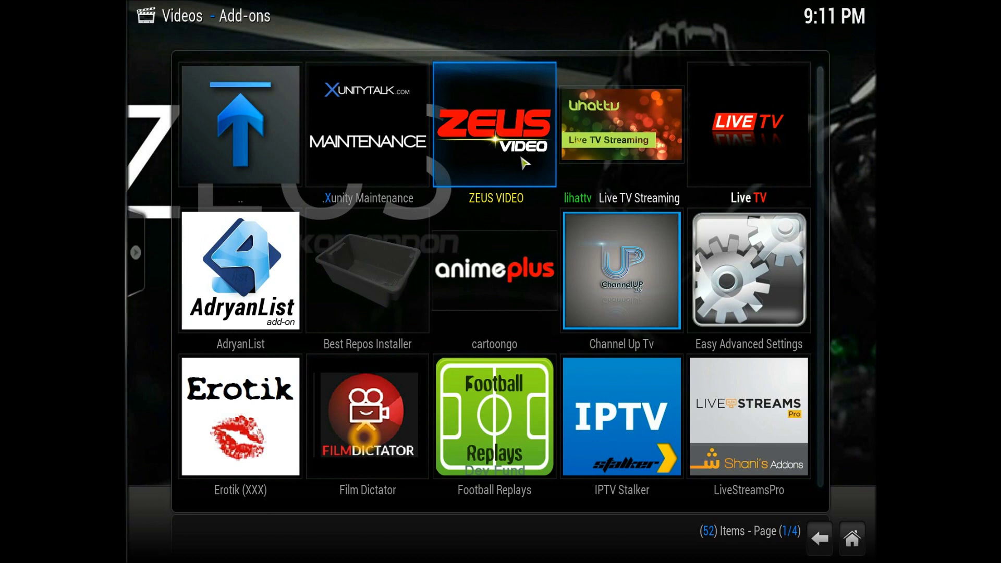
Launch the ZEUS VIDEO tile and wait for its menu to load.
click(524, 163)
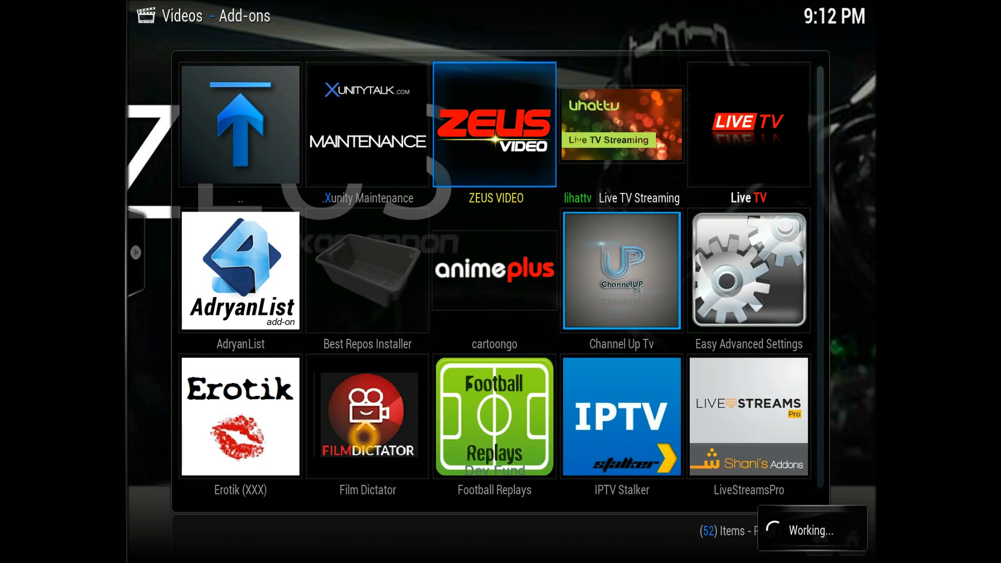
key(Down)
key(Up)
key(Right)
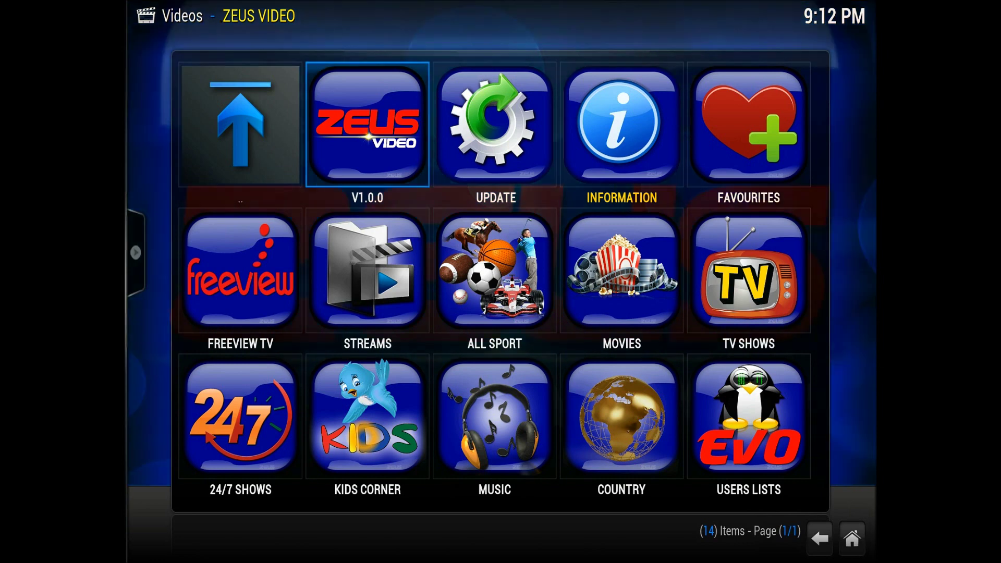
Browse the ZEUS VIDEO menu tiles, ending on V1.0.0 past INFORMATION and UPDATE.
key(Right)
key(Right)
key(Right)
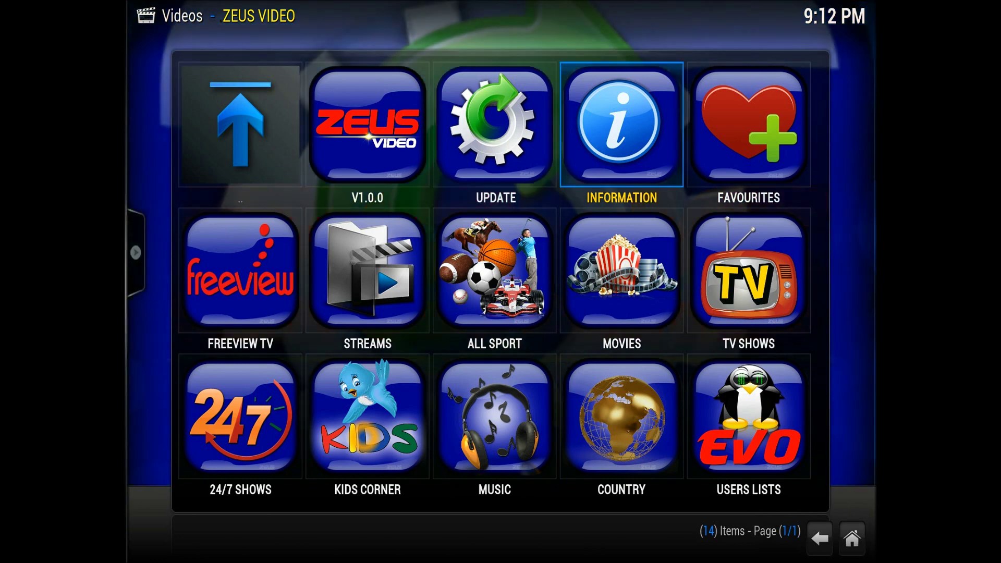
key(Down)
key(Up)
key(Down)
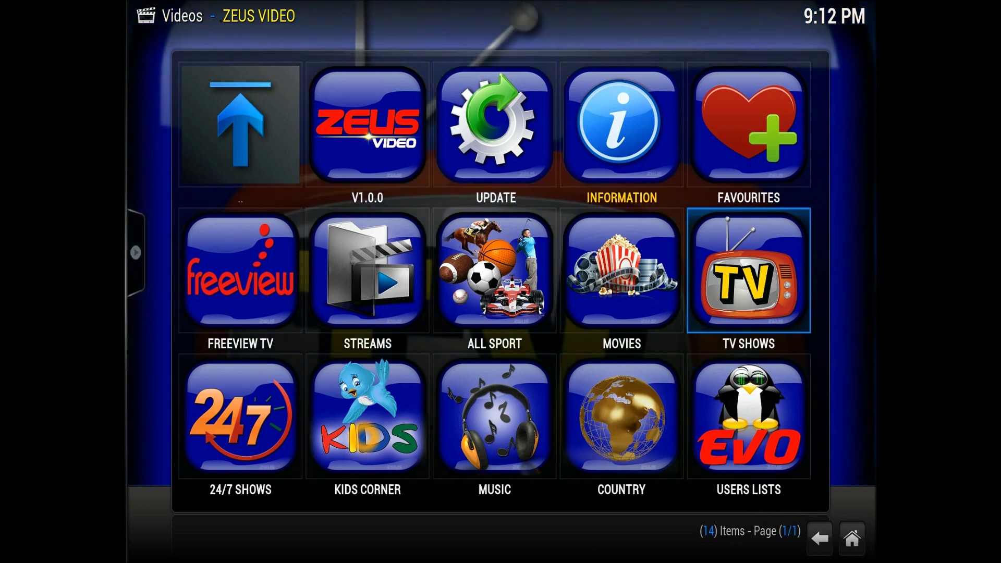
key(Down)
key(Down)
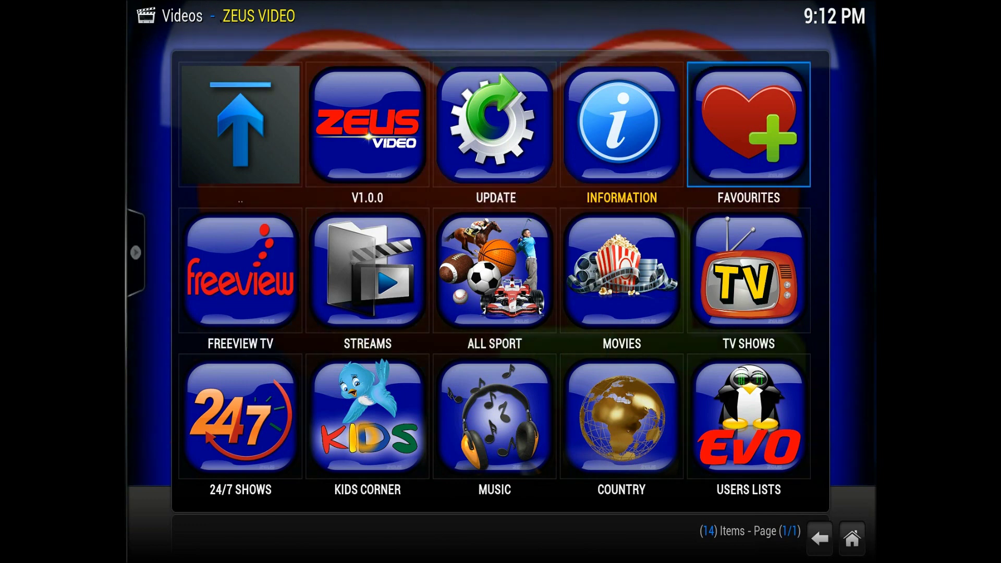
key(Left)
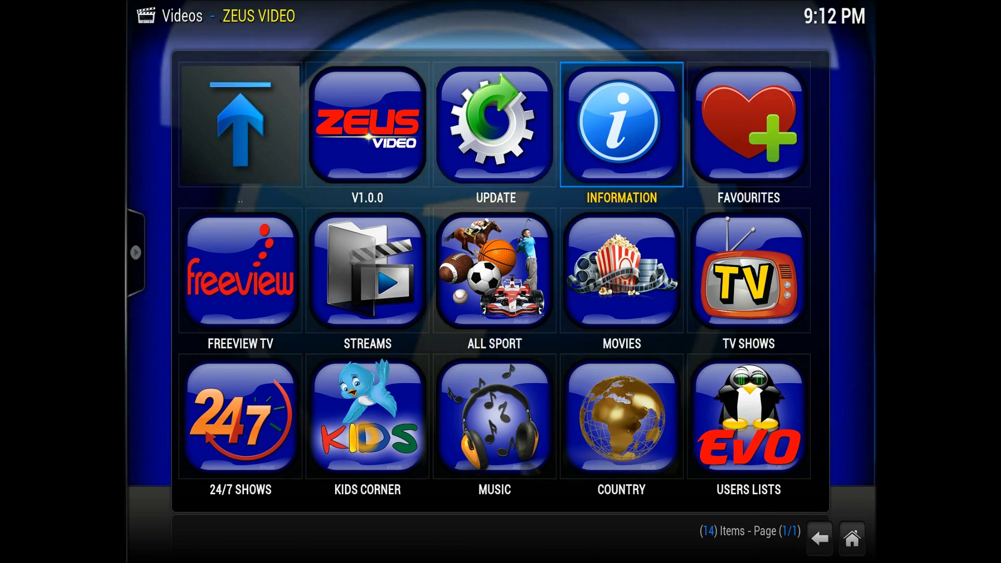
key(Left)
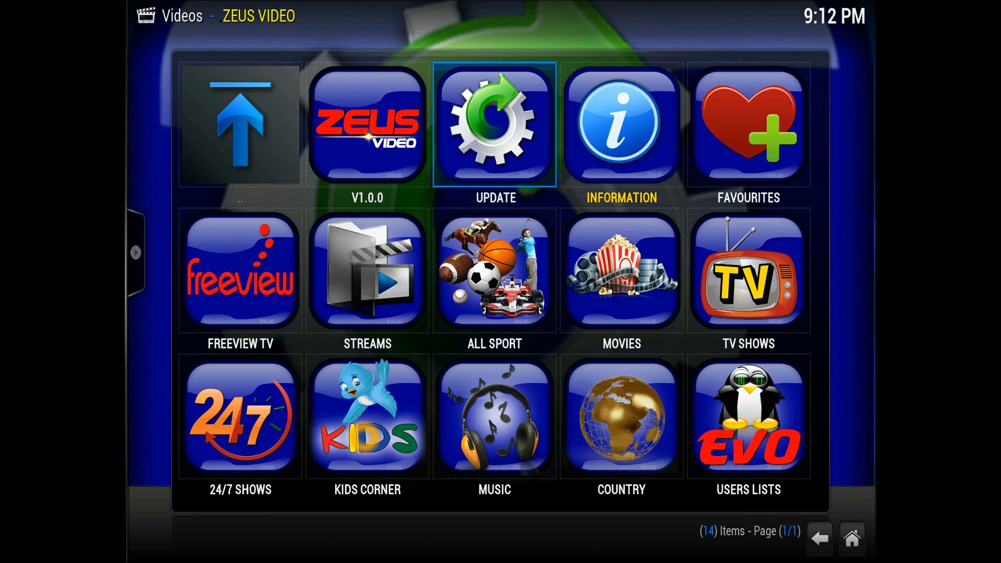
key(Left)
Run the UPDATE tile and acknowledge the Updated message with OK.
key(Right)
key(Return)
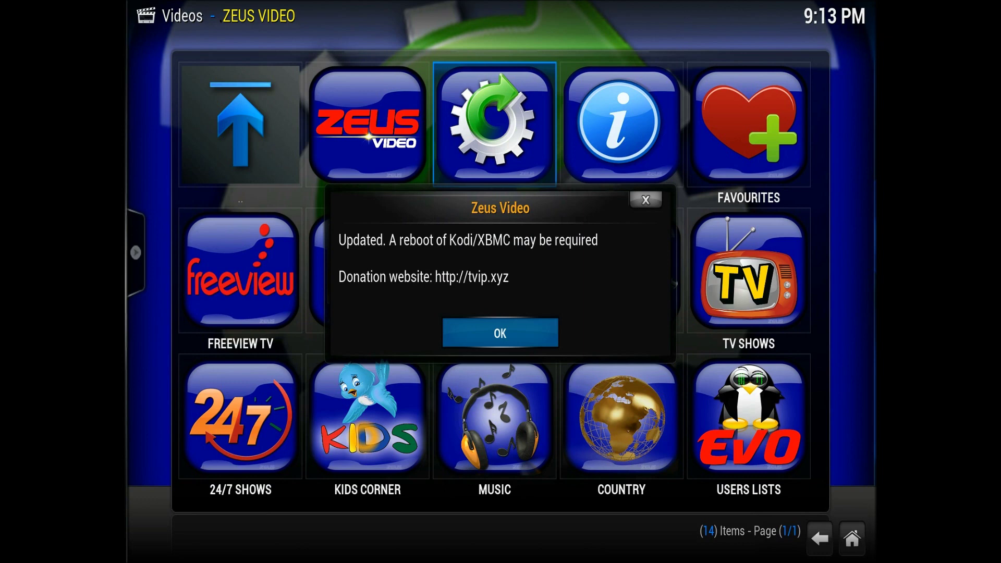
key(Return)
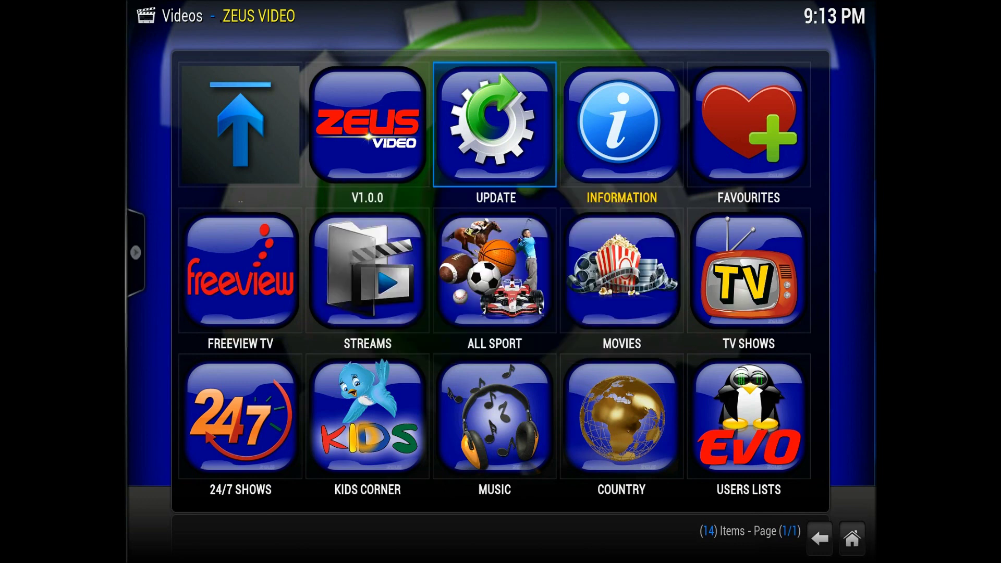
Select the ALL SPORT tile and open its sports list.
key(Down)
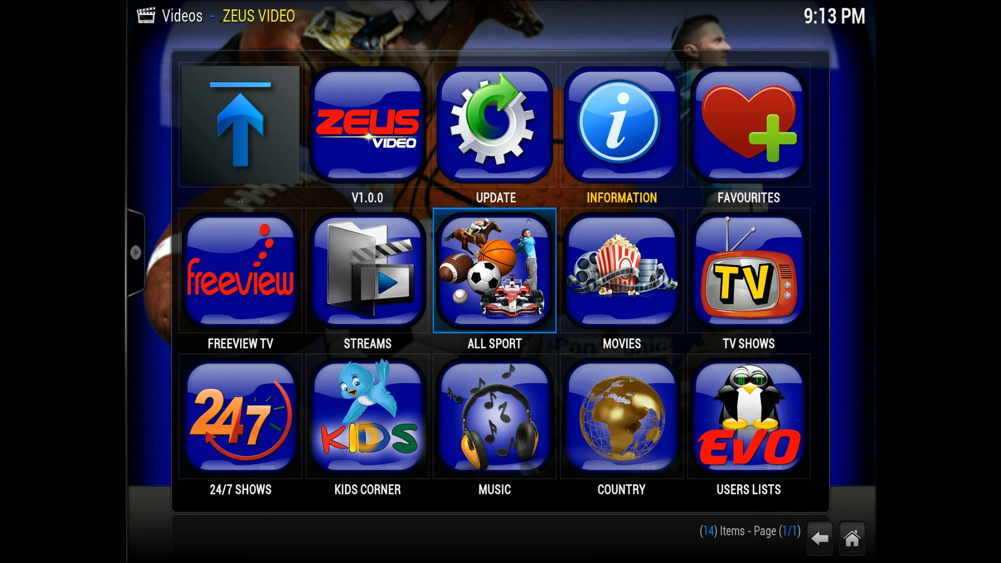
key(Down)
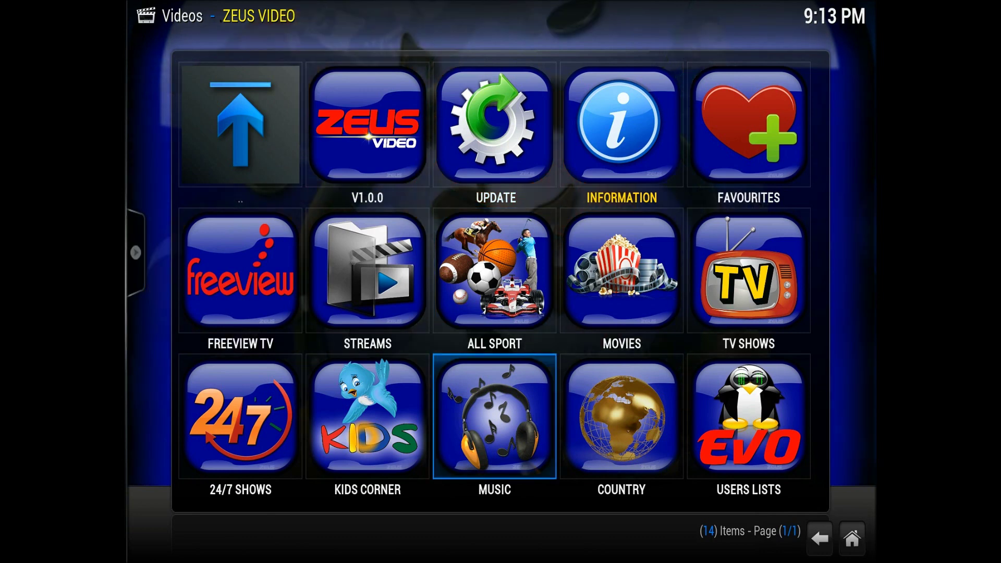
key(Up)
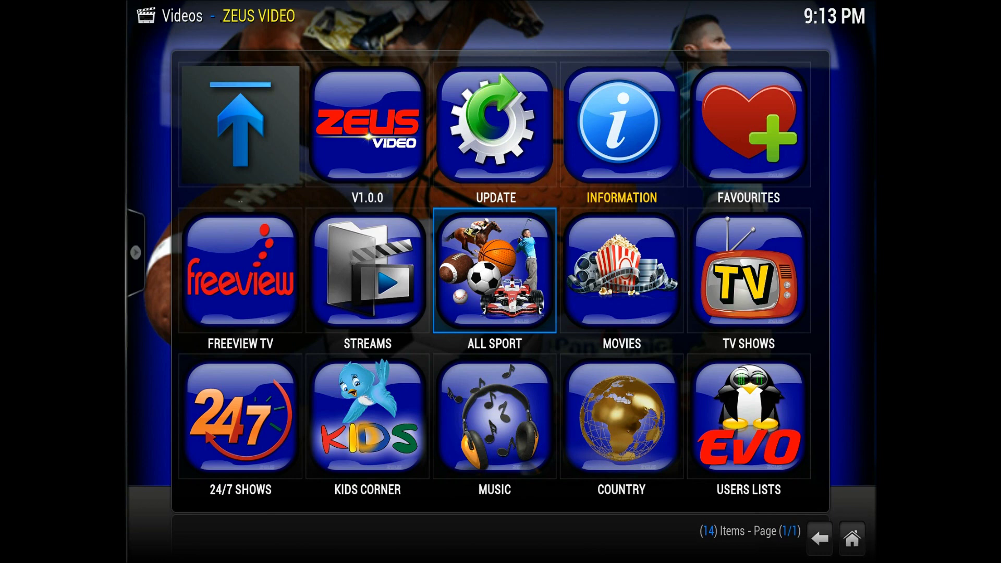
key(Return)
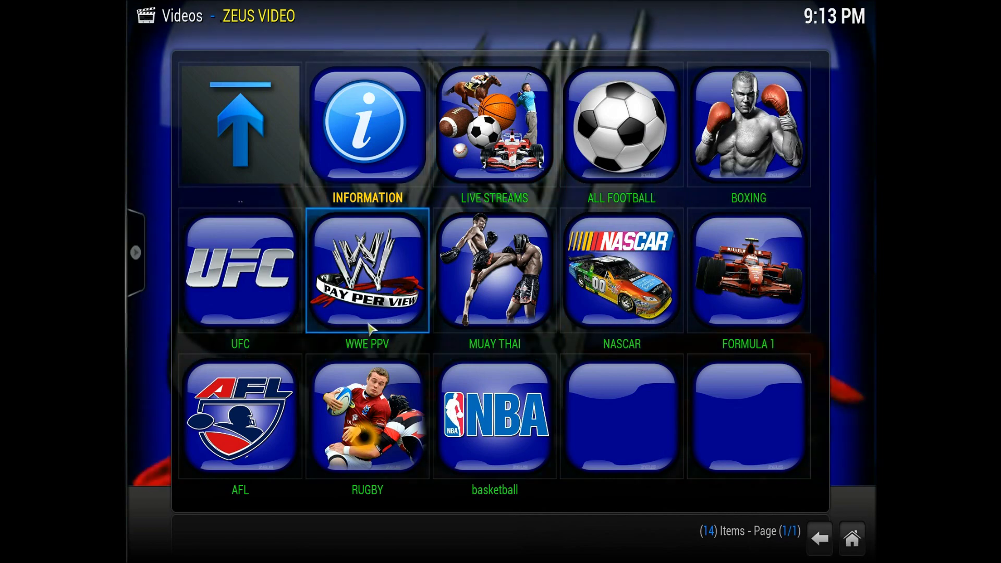
Go up via '..', open FREEVIEW TV, then go up again to the main menu.
click(259, 157)
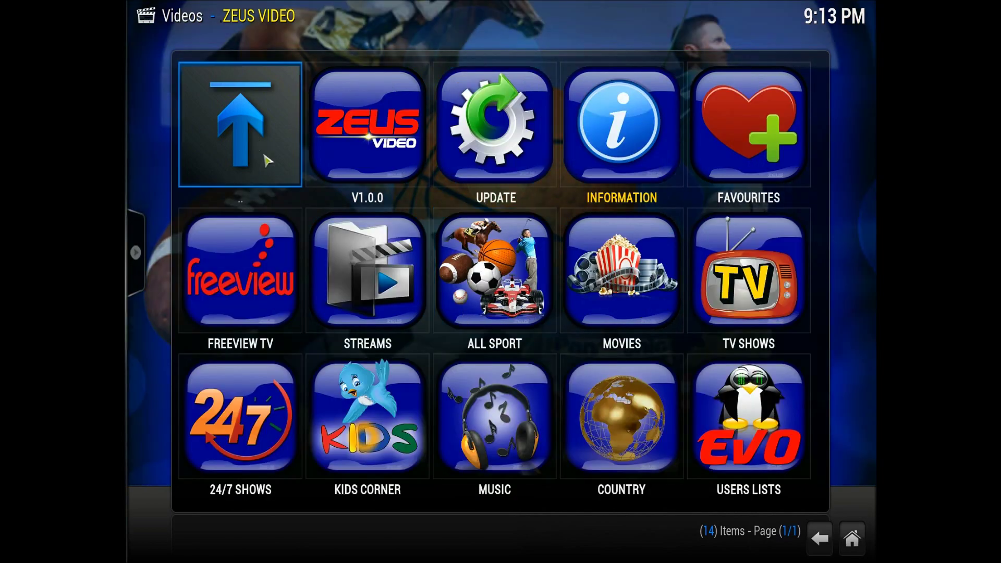
click(276, 289)
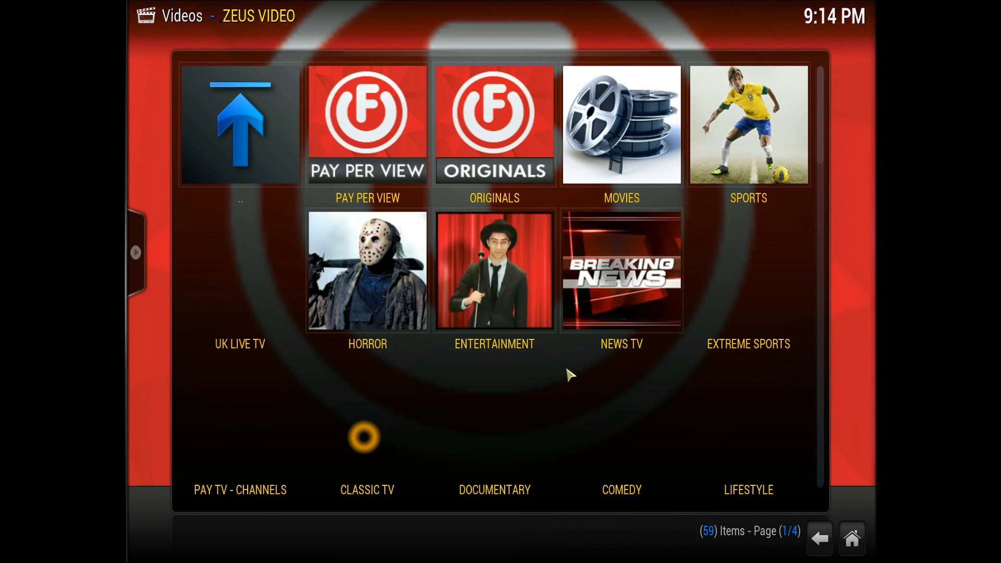
click(290, 171)
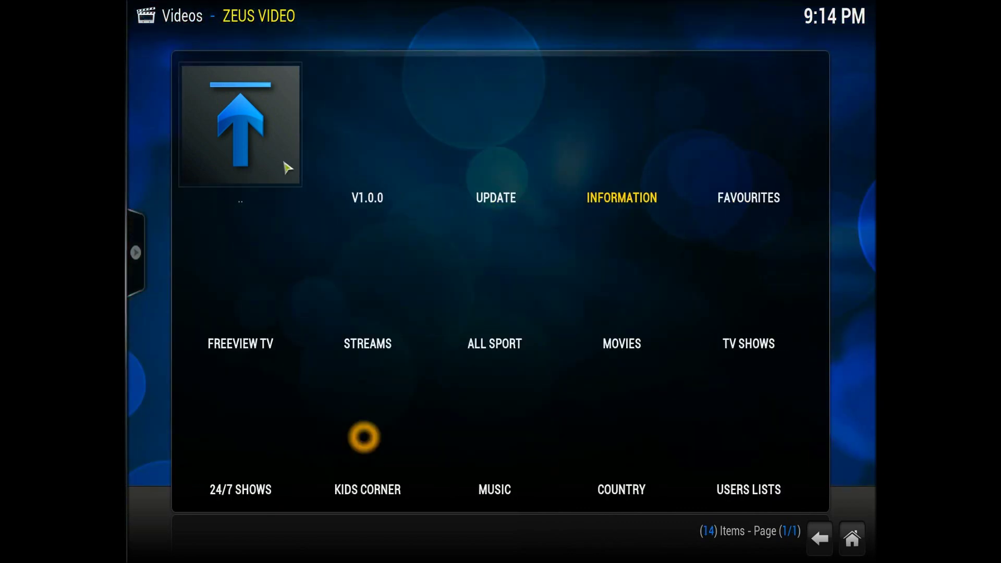